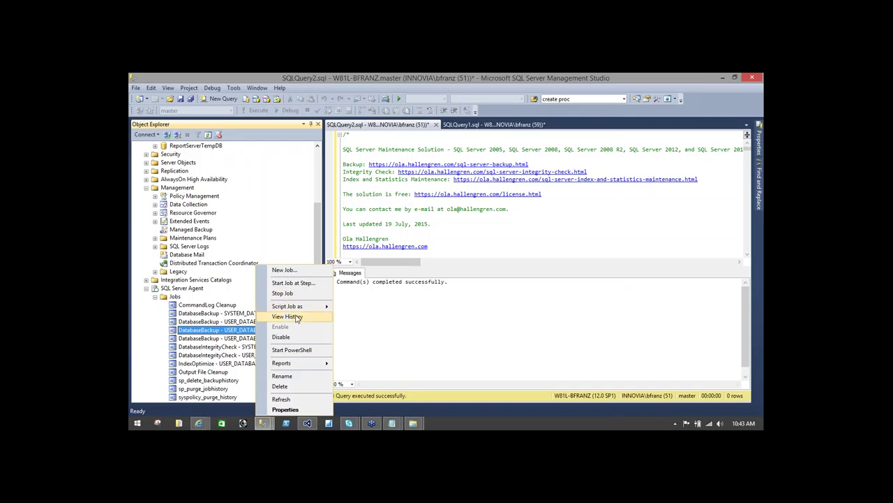
- View the history of the DatabaseBackup - USER_DATABASES - FULL job, expanding the logged run to see its steps
click(293, 316)
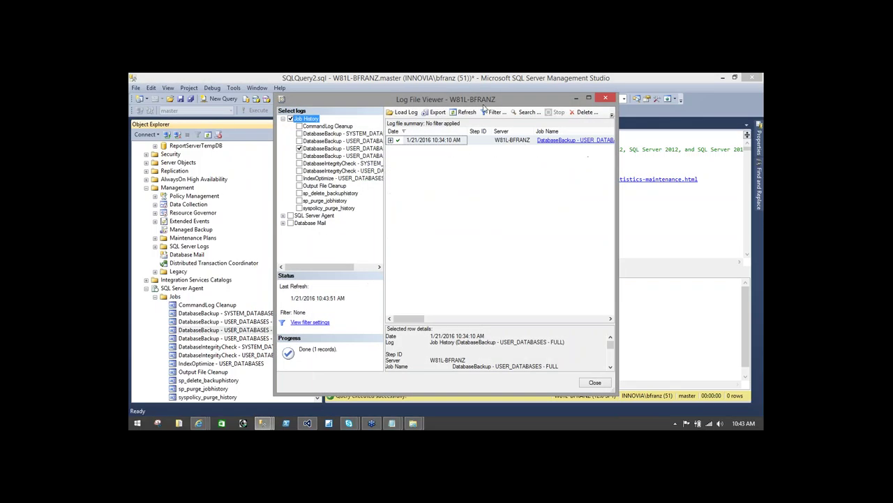
drag(485, 103, 429, 102)
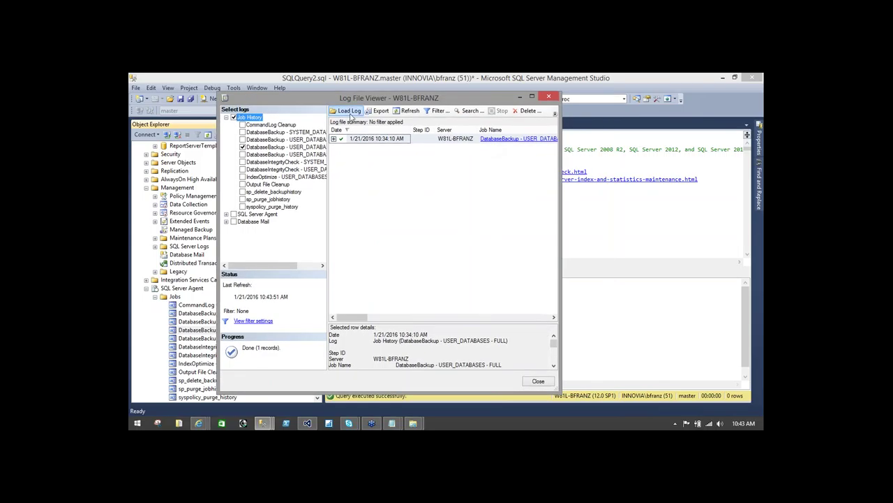
click(333, 139)
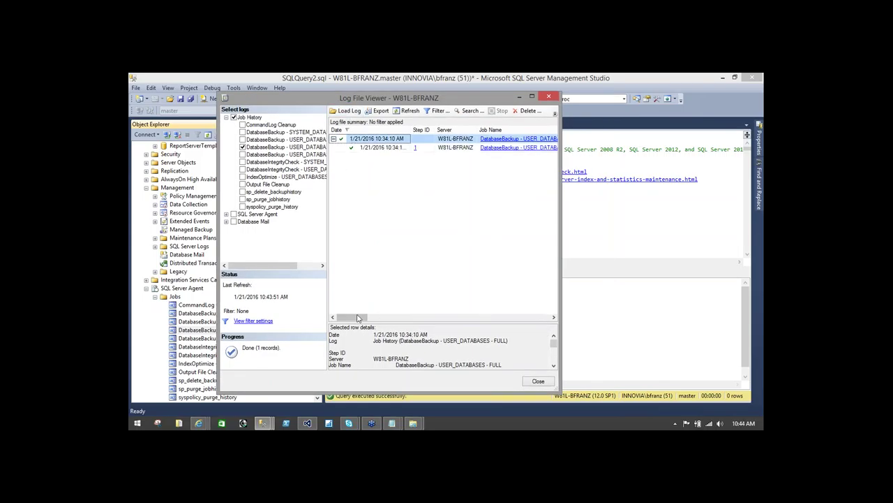
drag(360, 317, 529, 113)
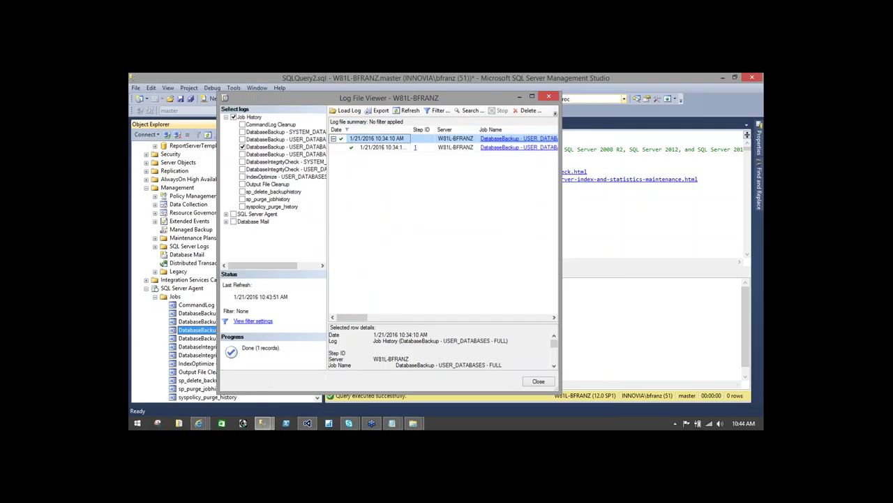
click(548, 96)
- Bring up the Restore Database dialog for the Demo1_MaintenanceSolution database
scroll(257, 186, up, 3)
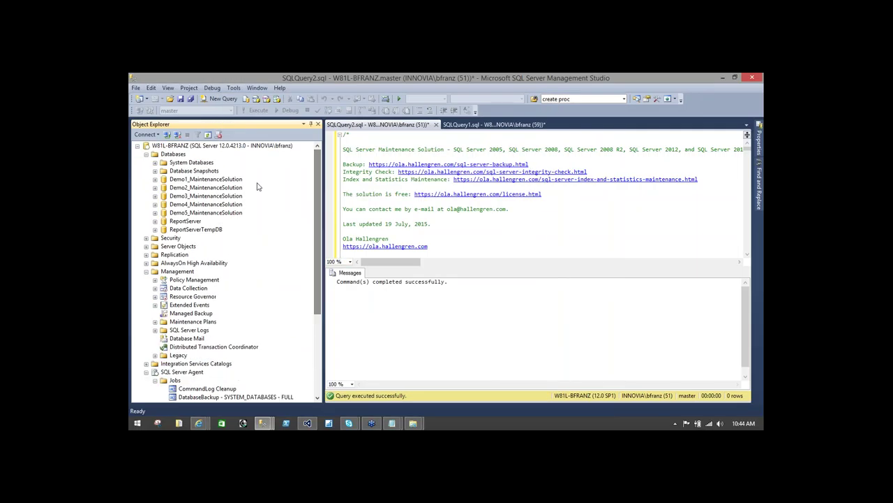
click(208, 180)
right_click(208, 180)
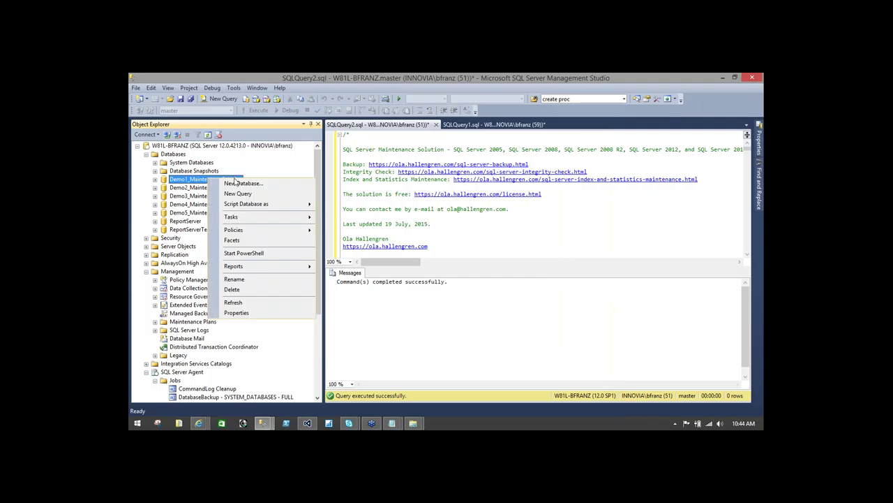
mouse_move(286, 218)
mouse_move(358, 222)
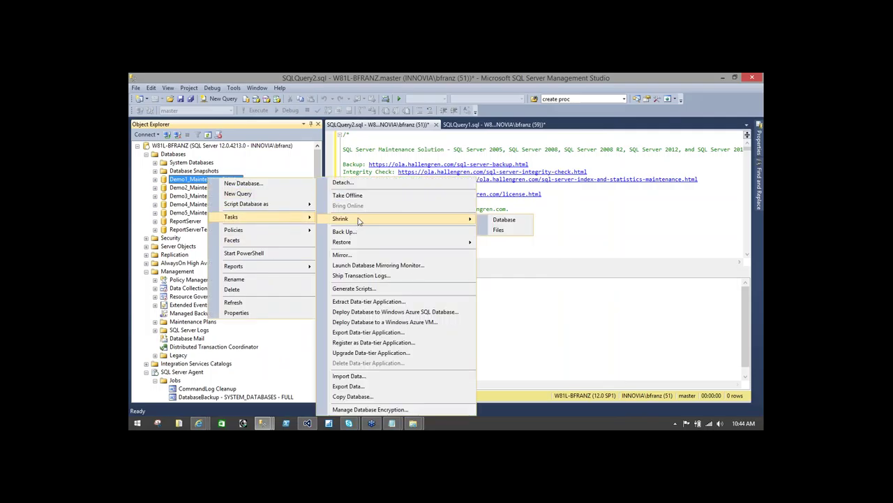
mouse_move(418, 242)
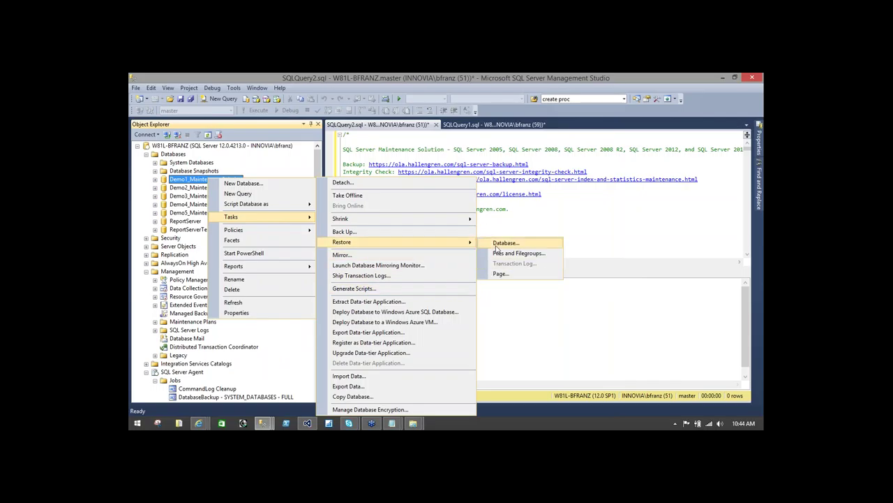
click(496, 244)
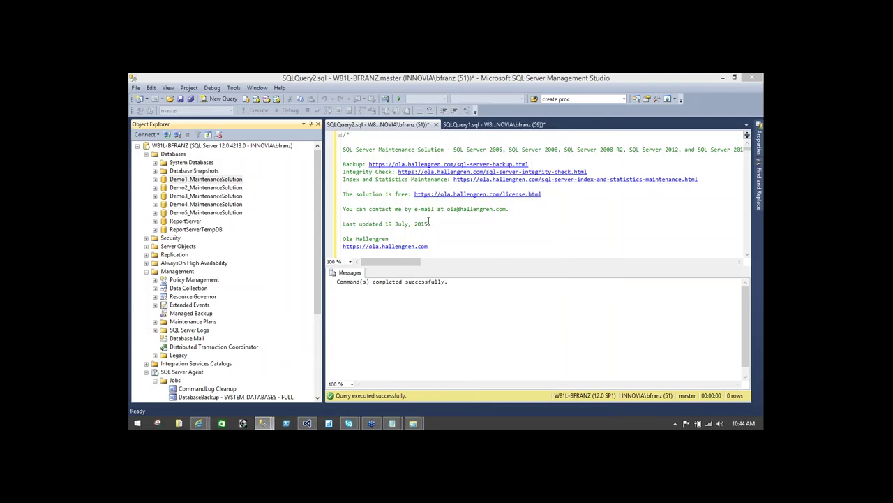
mouse_move(274, 423)
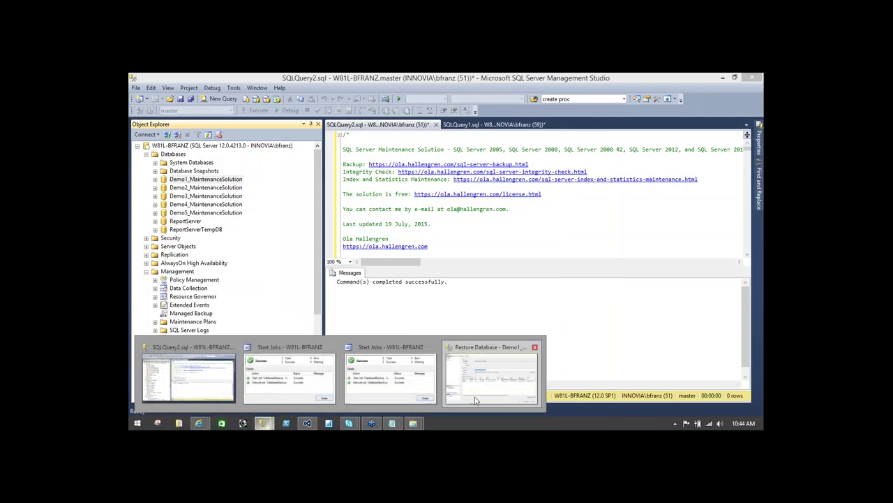
key(alt+Tab)
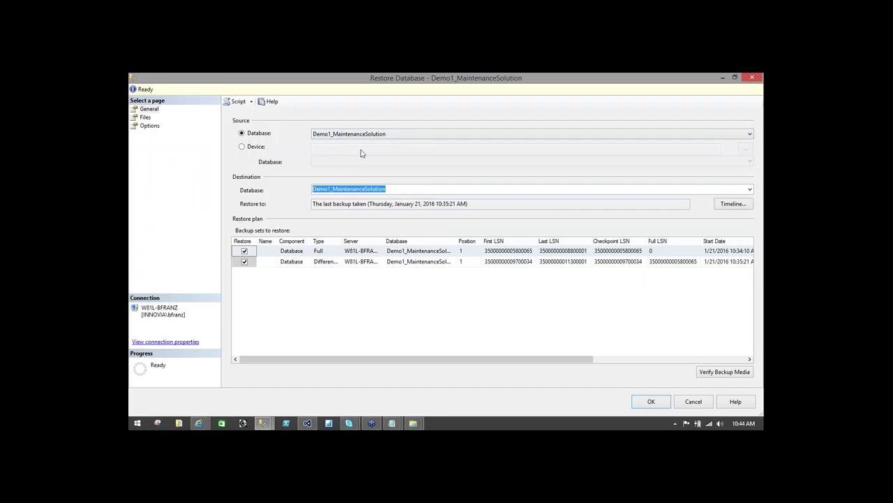
- Restore the backup to a destination database named Demo1_MaintenanceSolution_Test
click(396, 189)
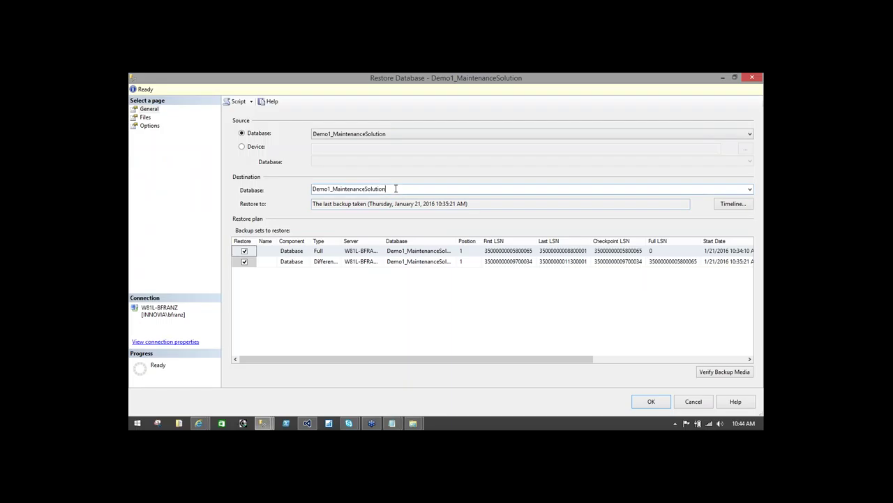
text(_Test)
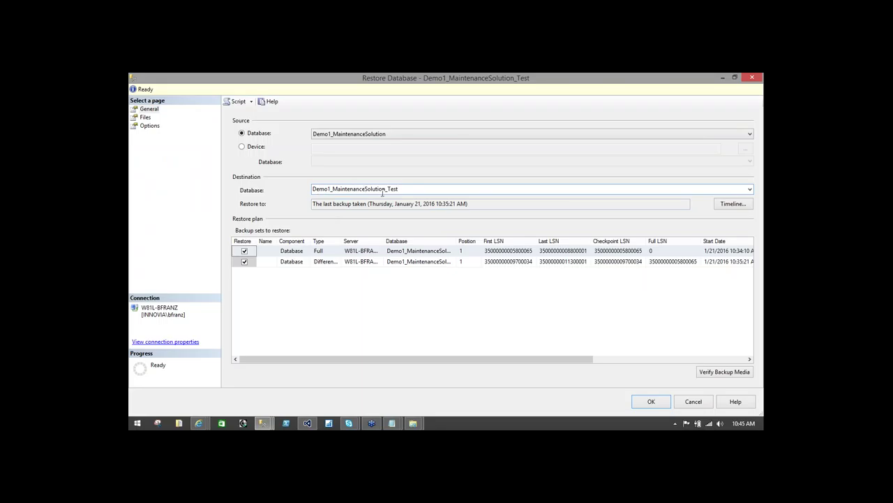
click(637, 401)
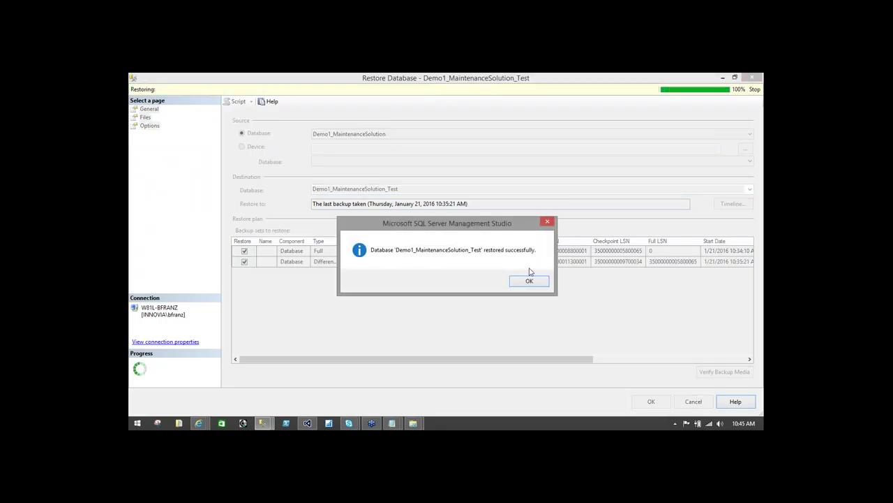
click(529, 280)
- Refresh the server's database list and select Demo1_MaintenanceSolution_Test
right_click(173, 154)
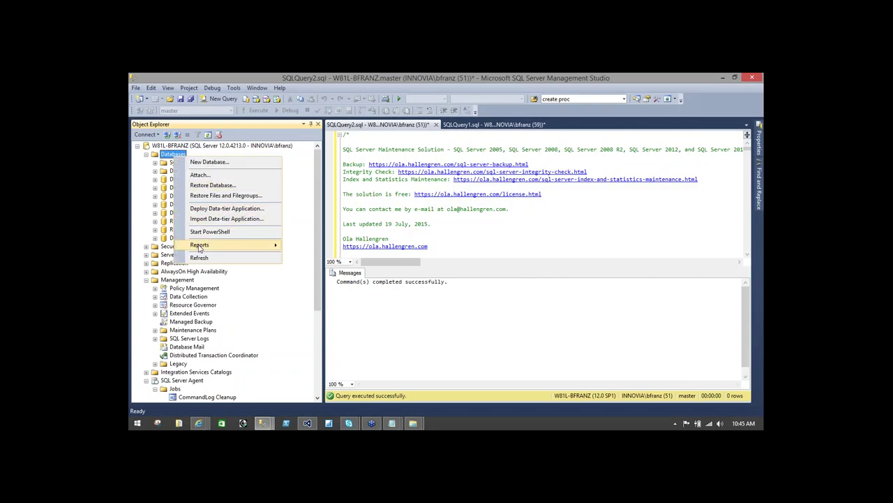
click(199, 258)
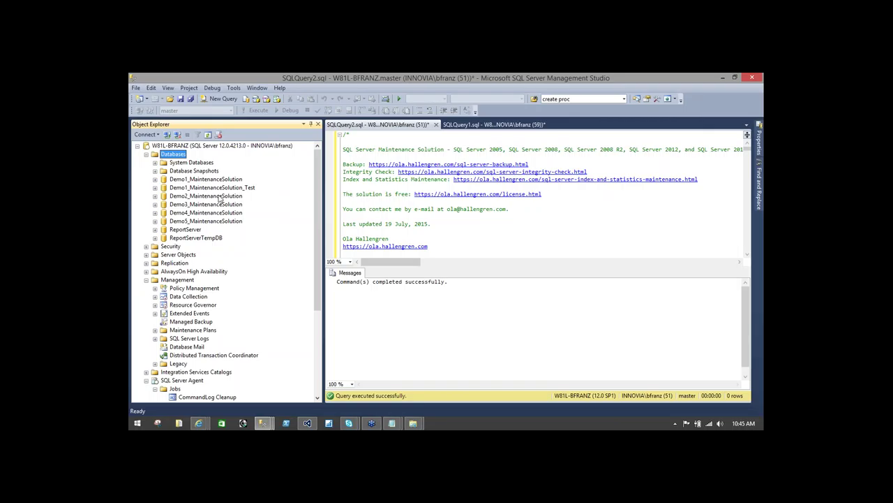
click(220, 189)
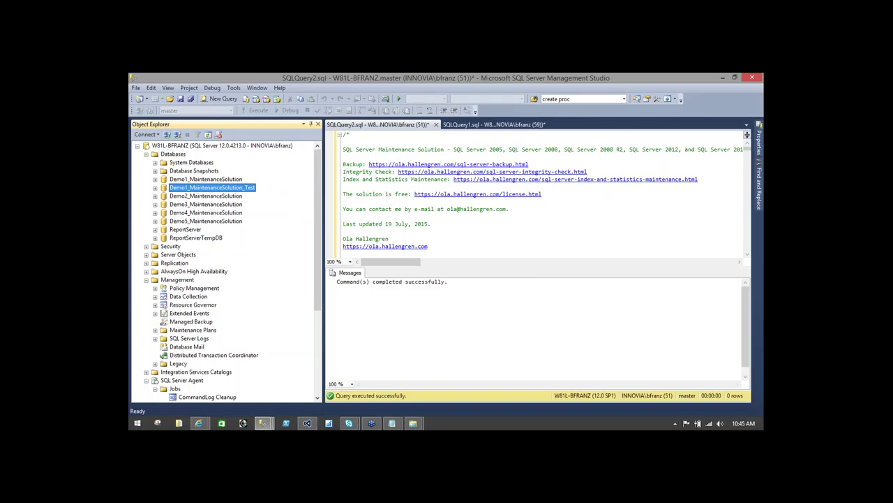
mouse_move(406, 425)
- Examine the maintenance stored procedures in the master system database, such as dbo.DatabaseBackup and dbo.CommandExecute
click(155, 165)
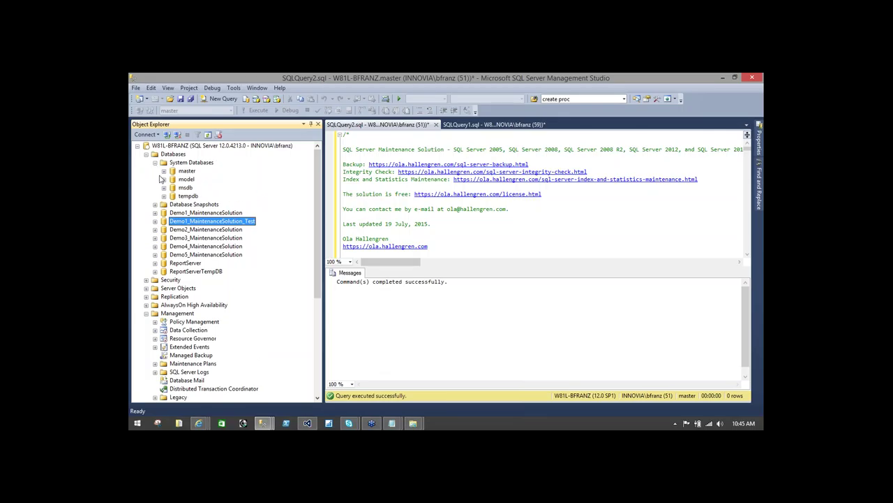
click(163, 171)
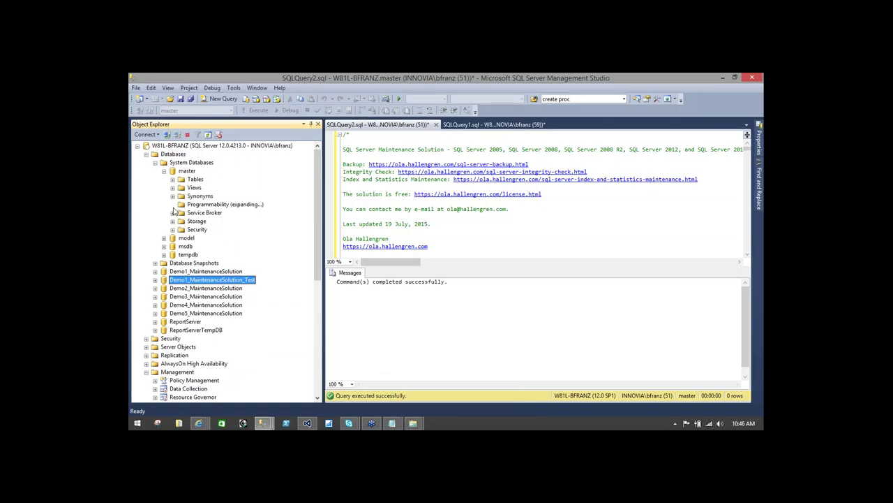
click(172, 204)
click(182, 212)
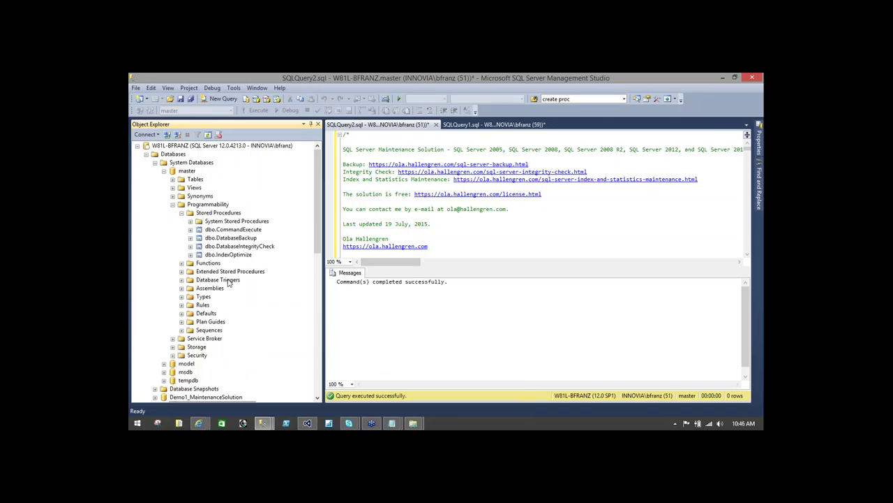
click(232, 231)
click(232, 238)
click(235, 246)
click(235, 248)
key(Escape)
click(235, 238)
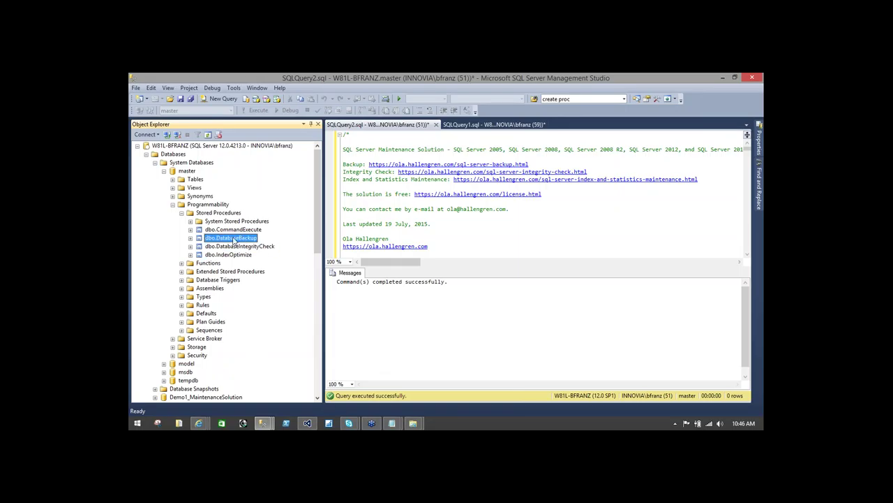
click(236, 230)
- Delete the CommandLog Cleanup job from the SQL Server Agent jobs
drag(312, 238, 304, 352)
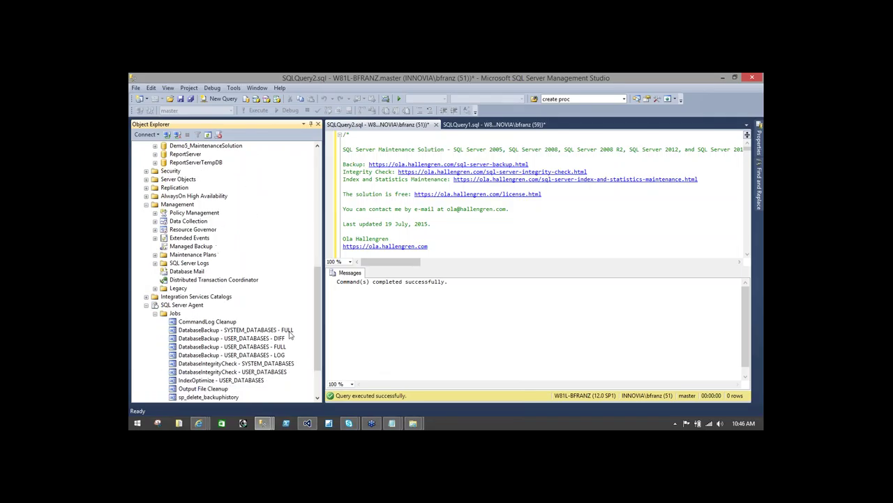
right_click(220, 321)
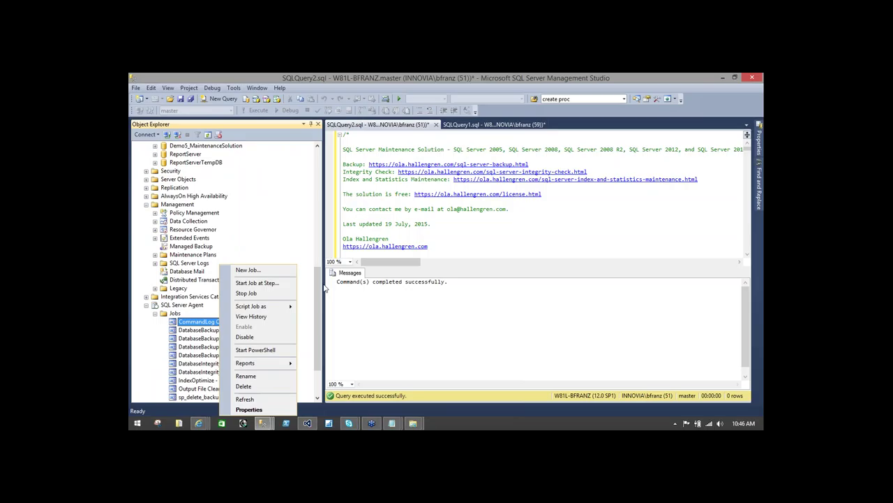
click(259, 388)
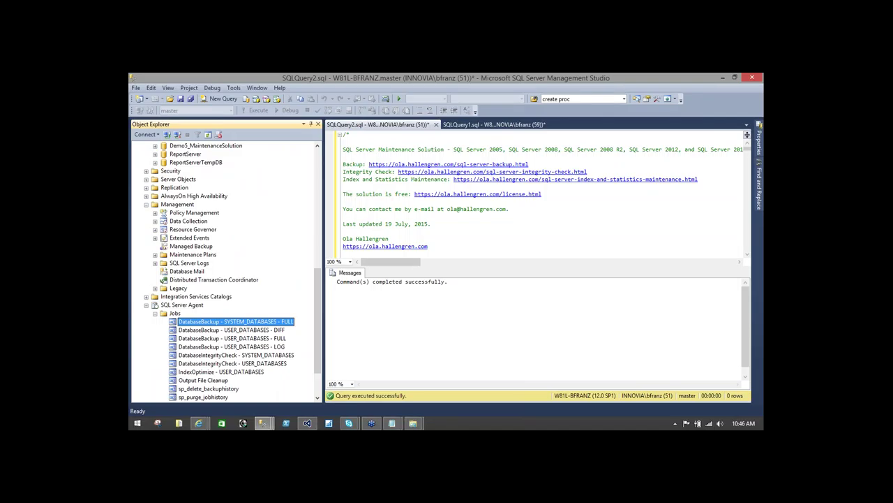
- Switch to the OneDrive MaintenanceSolution folder in the browser, save Webinar_Cleanup.sql and open the downloaded script
click(200, 423)
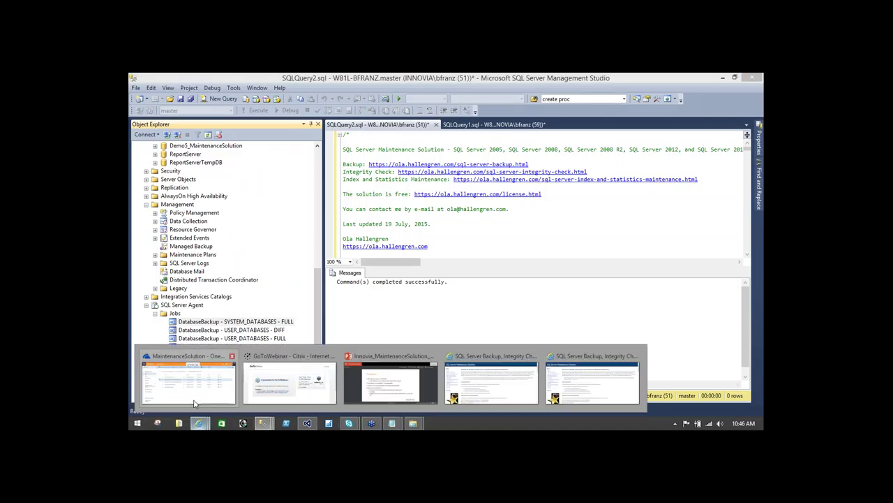
click(194, 404)
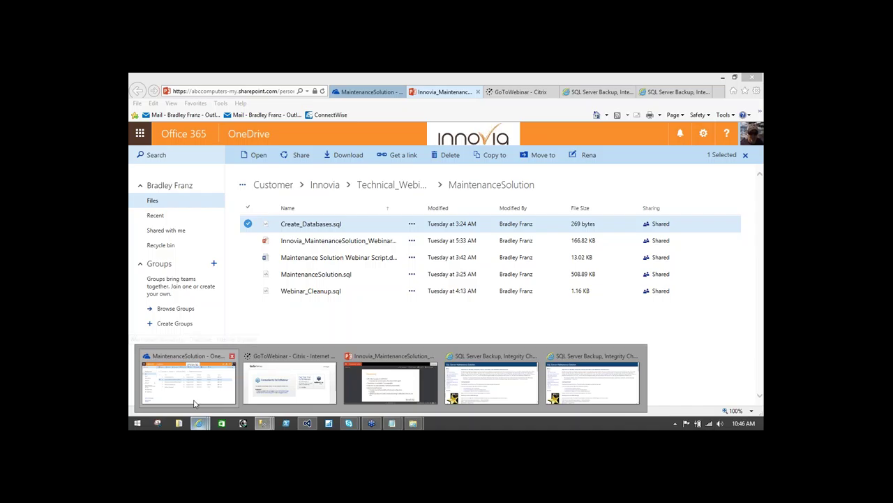
click(315, 292)
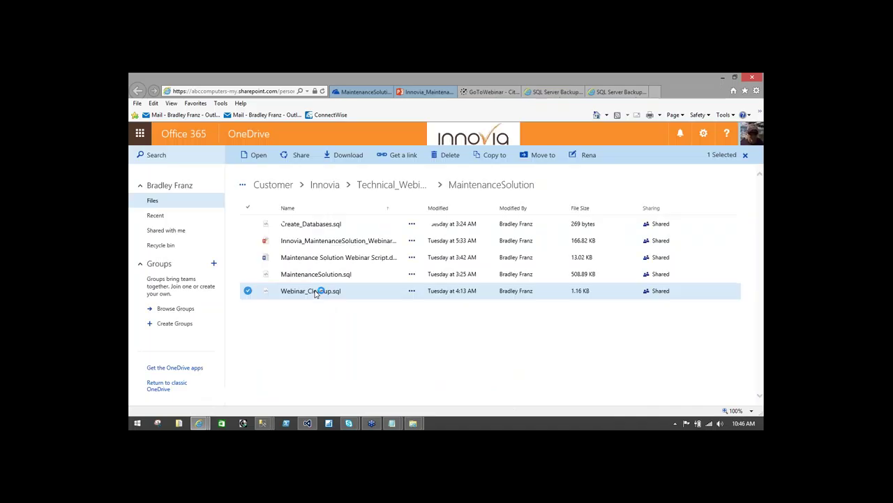
click(612, 405)
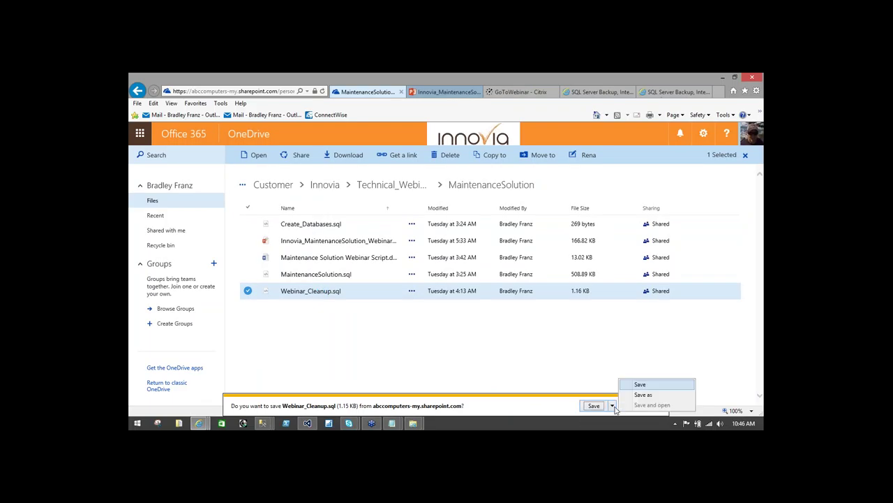
click(643, 385)
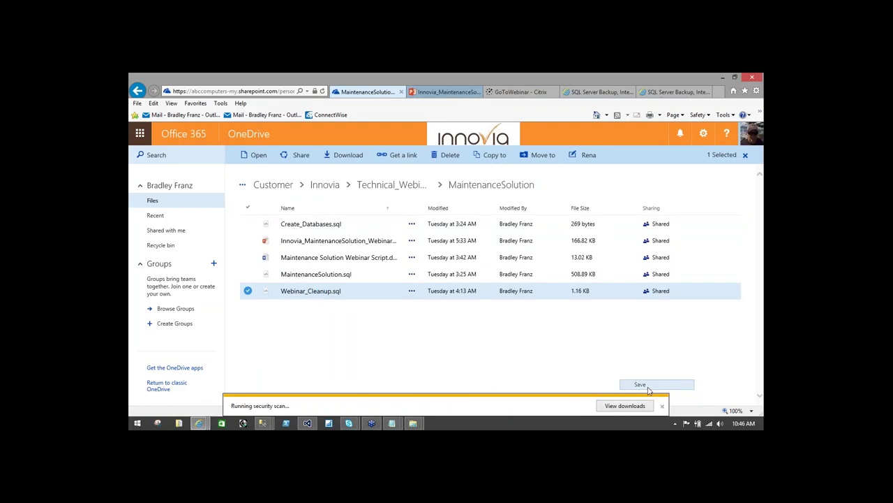
click(508, 409)
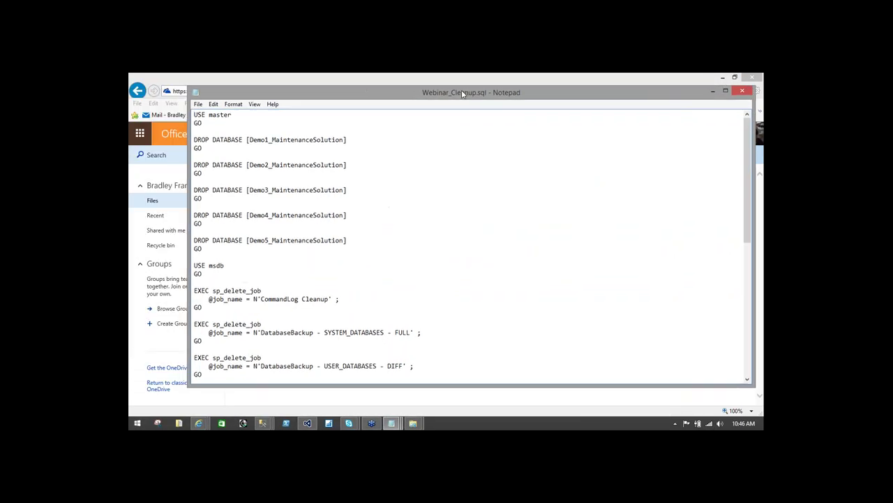
- Review the cleanup script's statements that drop the demo databases, delete the maintenance jobs and drop the stored procedures
double_click(462, 94)
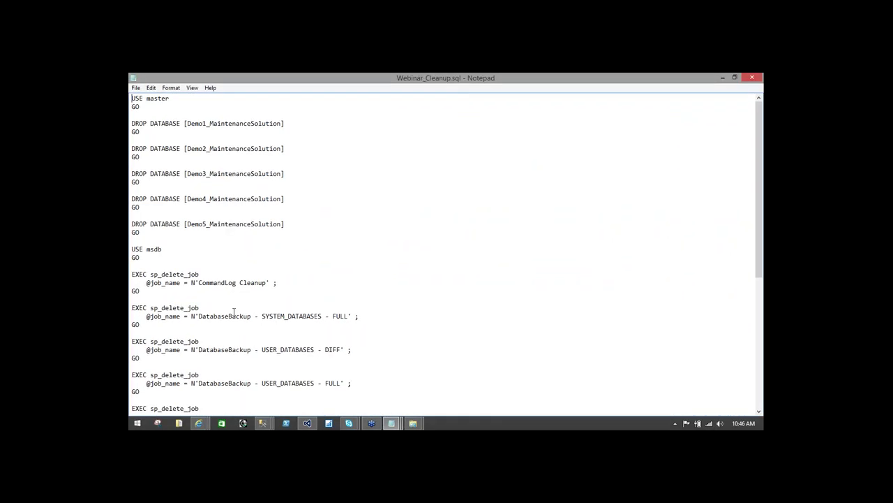
key(Up)
key(Up)
key(shift+Down)
key(shift+Down)
key(shift+Down)
key(shift+Down)
key(shift+Down)
key(shift+Down)
key(shift+Down)
key(shift+Down)
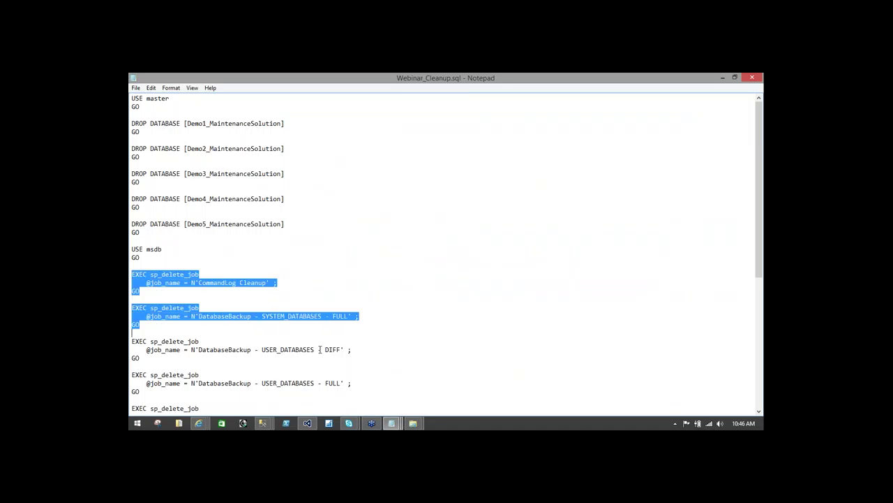
key(shift+Down)
key(shift+Down)
key(shift+Down)
key(shift+Down)
key(shift+Down)
key(shift+Down)
key(shift+Down)
key(shift+Down)
key(shift+Down)
key(shift+Down)
key(shift+Down)
key(shift+Down)
key(shift+Down)
key(shift+Down)
key(shift+Down)
key(shift+Down)
key(shift+Down)
key(shift+Down)
key(shift+Down)
key(shift+Down)
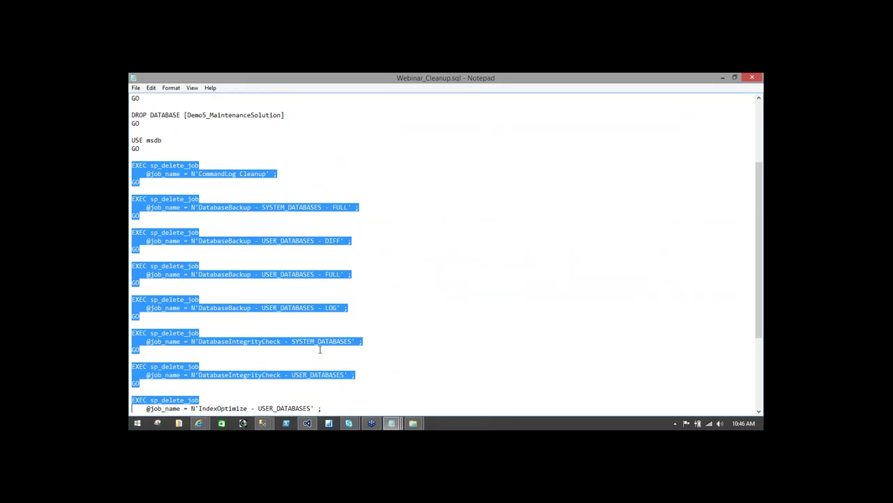
key(shift+Down)
key(shift+Down)
key(shift+Down)
key(Down)
key(Down)
key(Down)
key(Down)
key(Down)
key(Down)
key(Down)
key(Down)
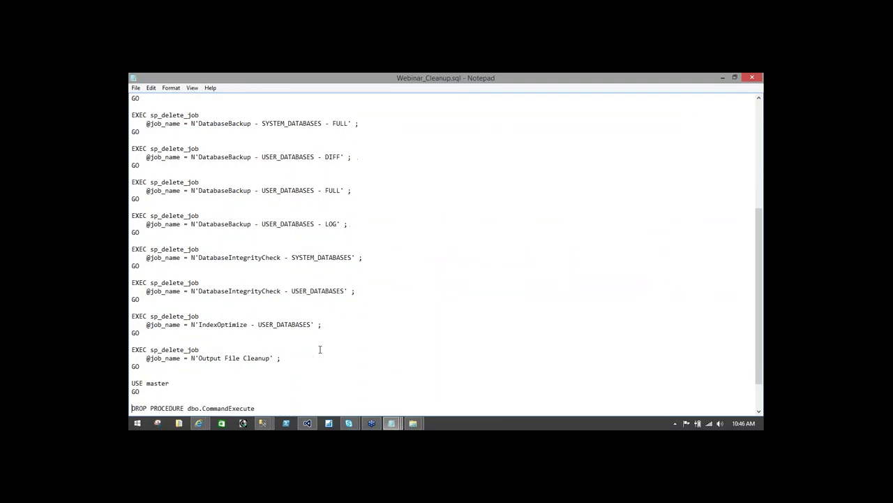
key(Down)
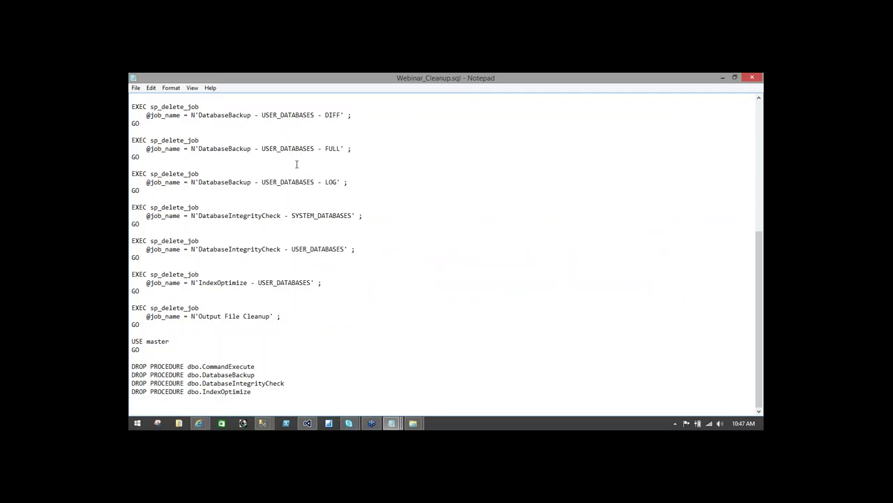
drag(202, 149, 334, 149)
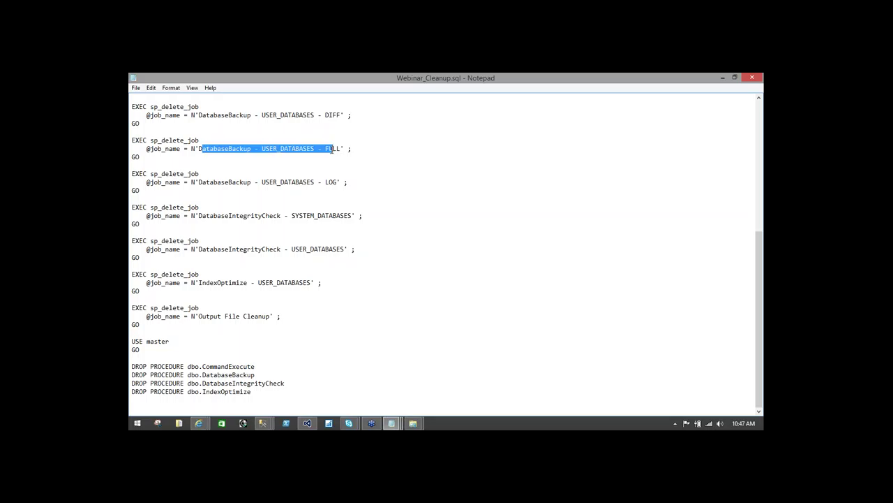
click(244, 182)
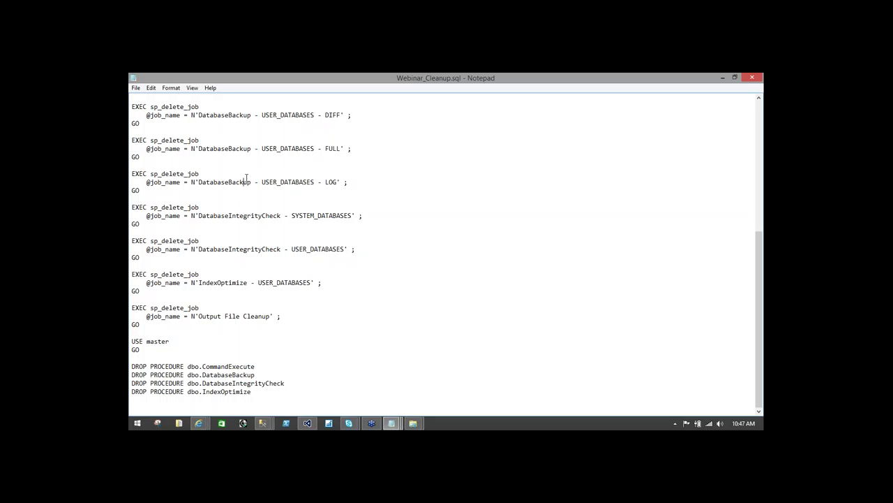
- Close the cleanup script and bring up the ola.hallengren.com SQL Server Maintenance Solution page in the browser
click(752, 79)
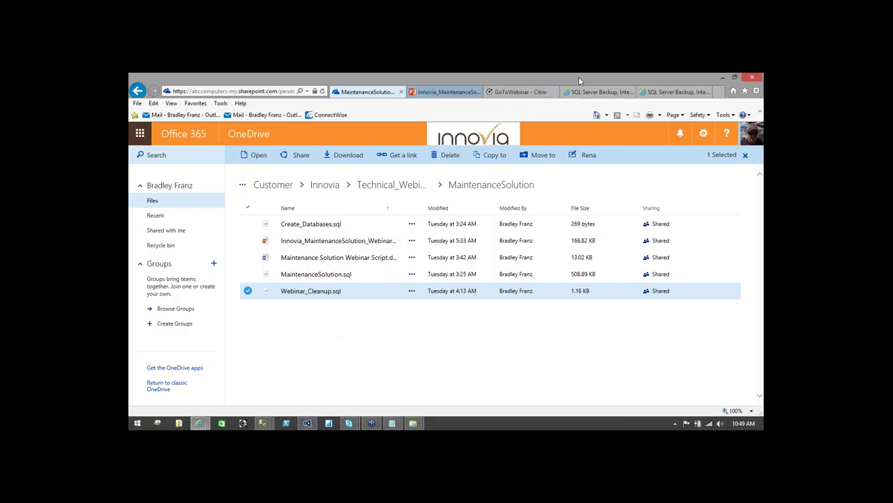
click(642, 93)
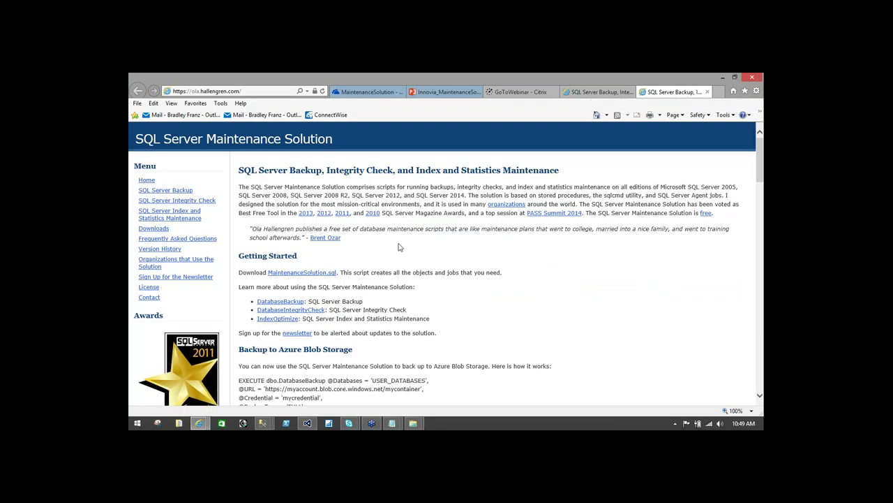